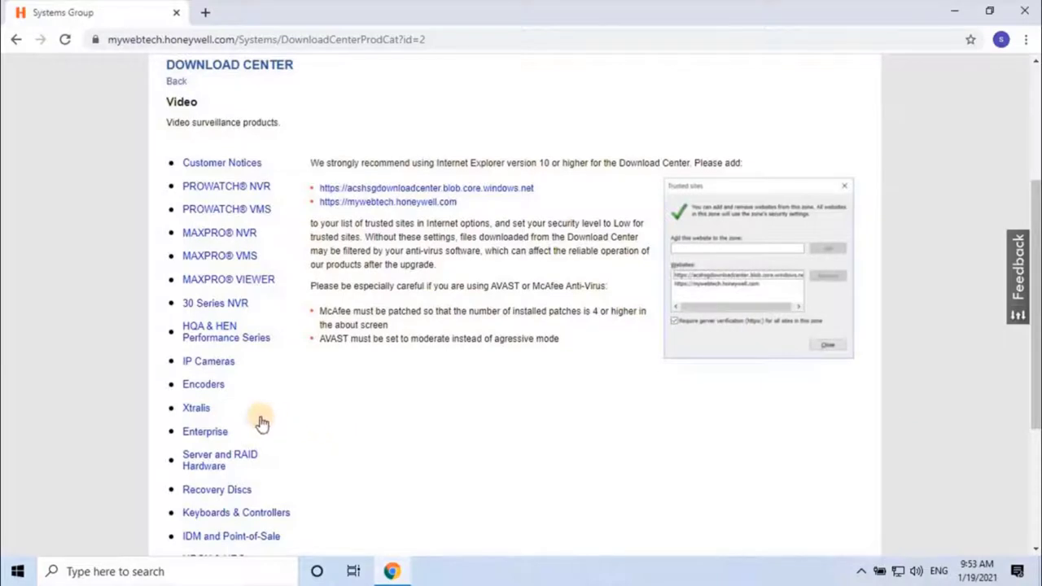
- From MyWebTech's Xtralis downloads, accept the license and download the 41.6 MB Xchange2 2.0.6.6 Setup zip
left_click(197, 409)
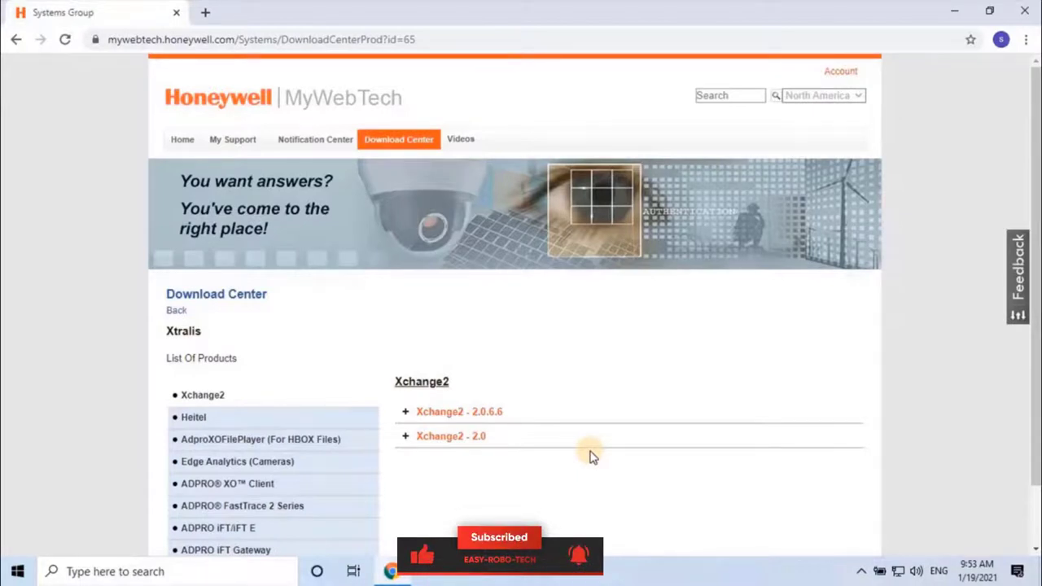
left_click(458, 414)
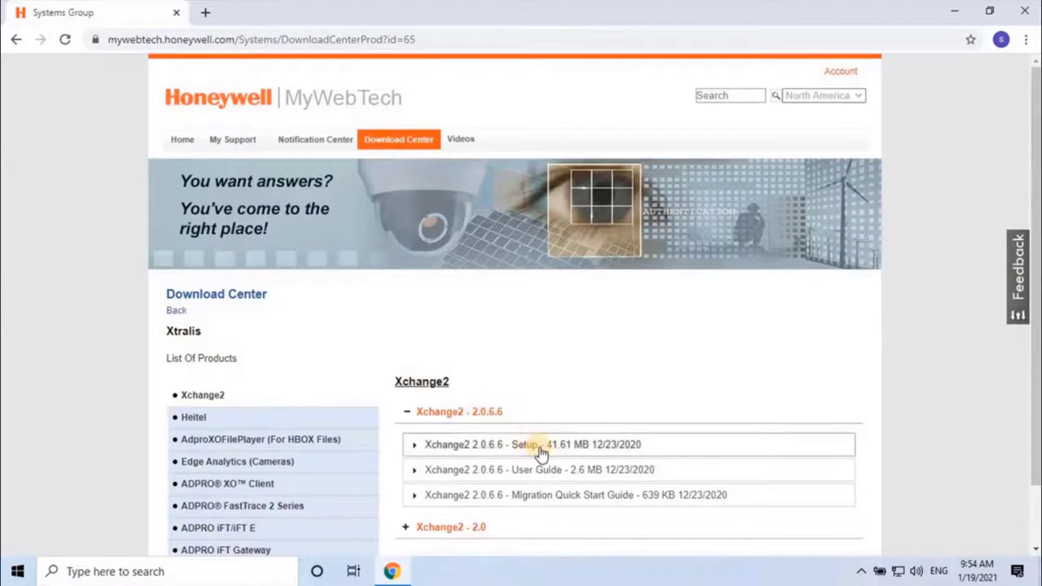
left_click(541, 450)
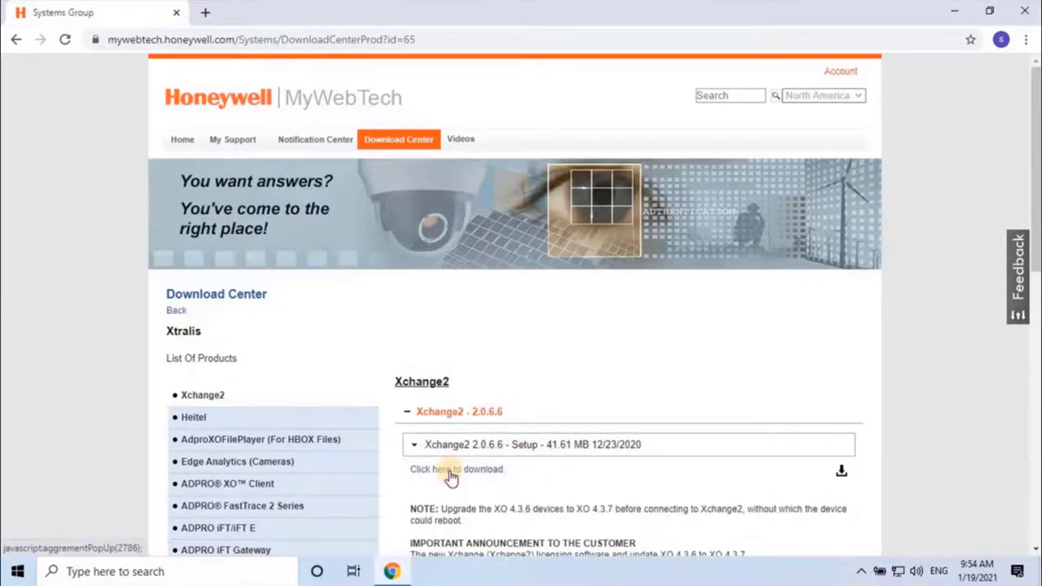
left_click(452, 472)
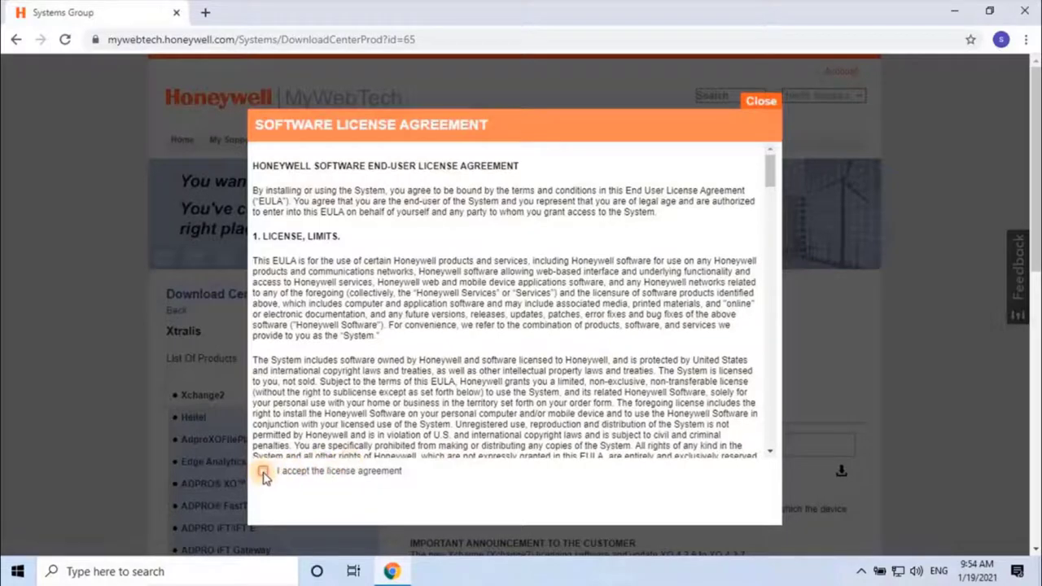
left_click(263, 474)
left_click(479, 500)
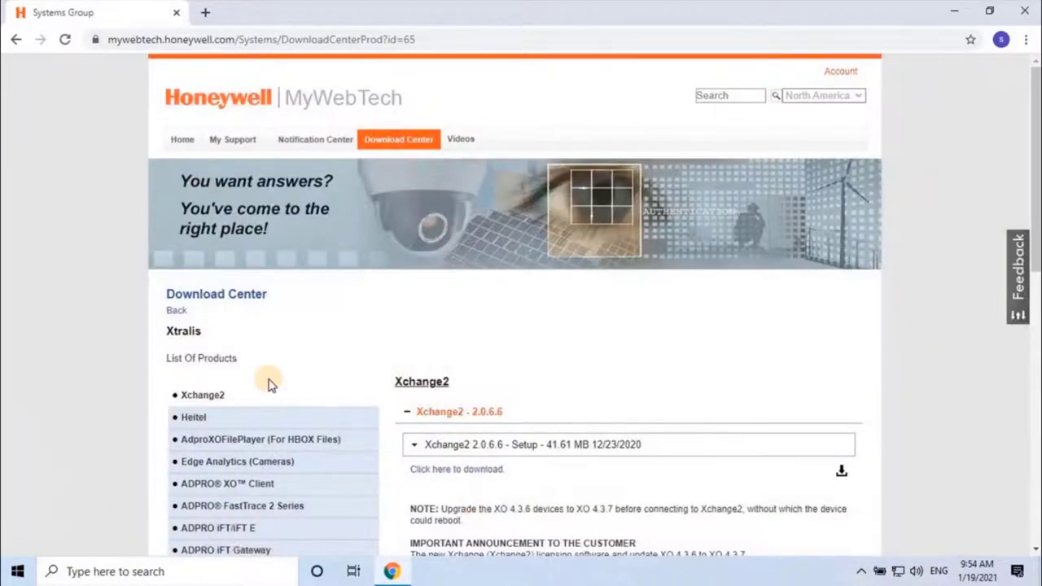
left_click(1025, 39)
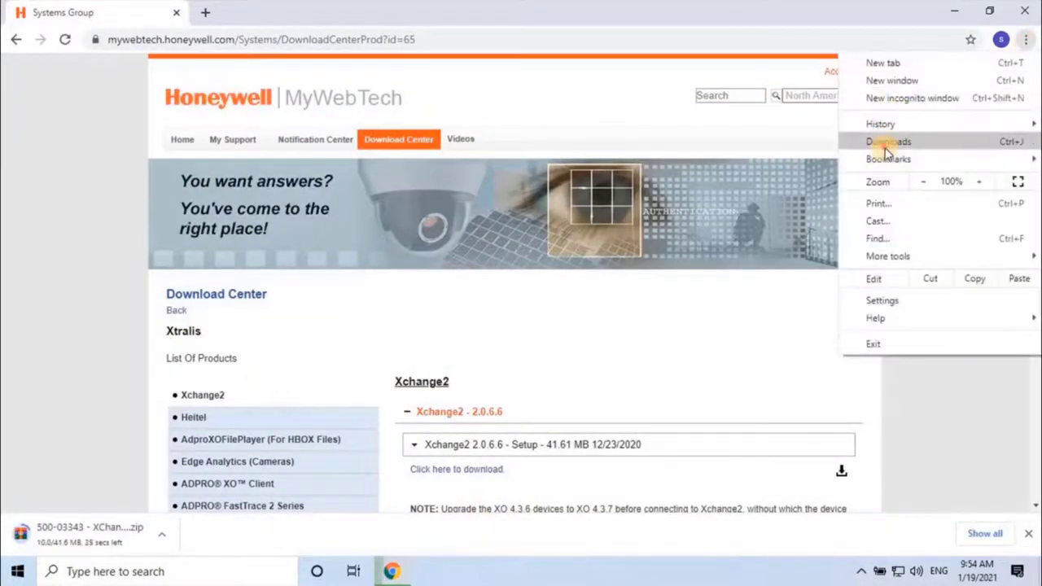
- Show the downloaded Xchange 2.0.6.6 zip in its Downloads folder from Chrome's download list
left_click(872, 137)
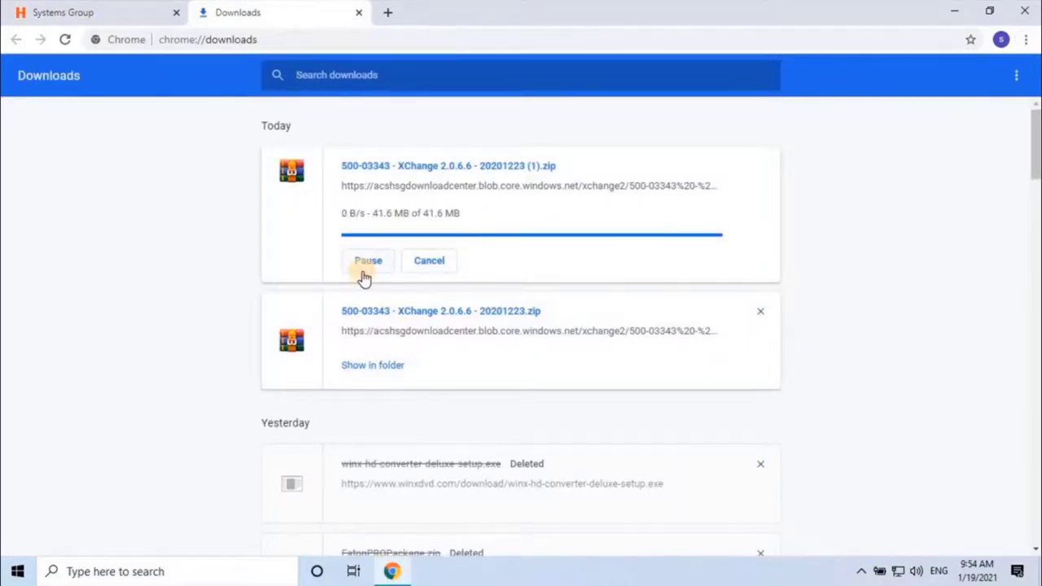
left_click(370, 221)
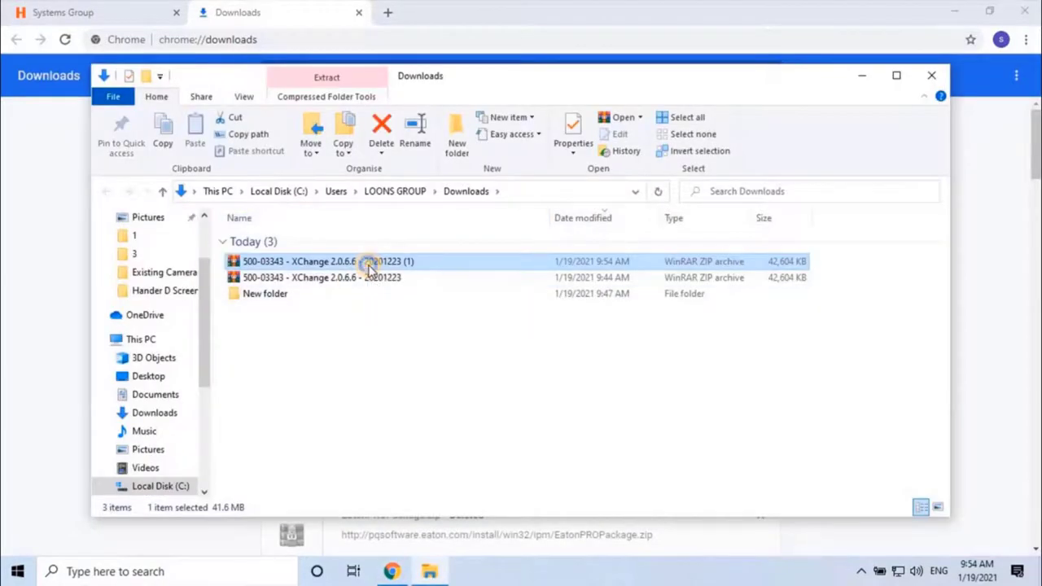
- Extract the Xchange 2.0.6.6 zip in place and run setup from the extracted folder
right_click(369, 267)
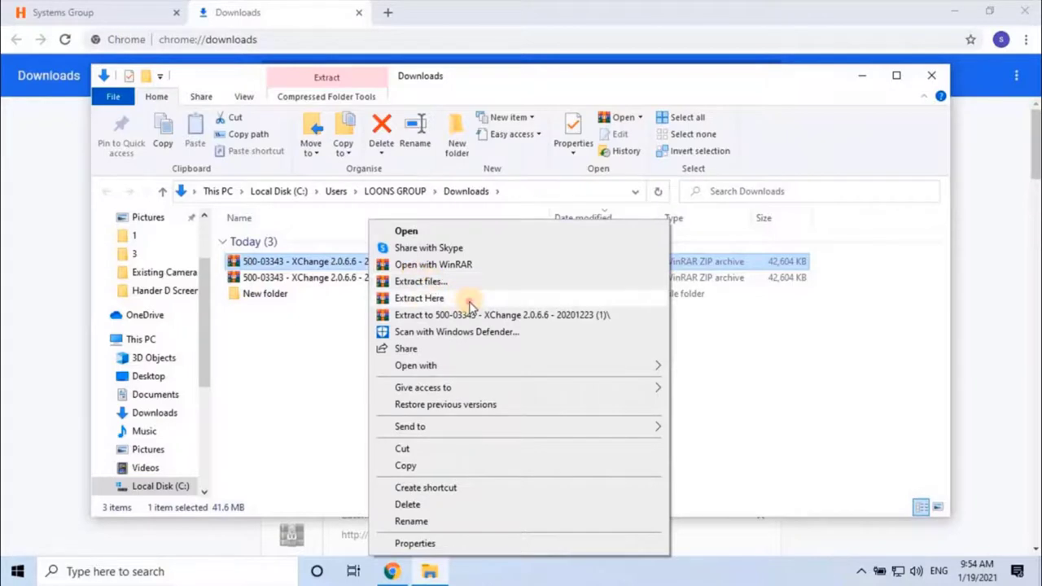
left_click(419, 298)
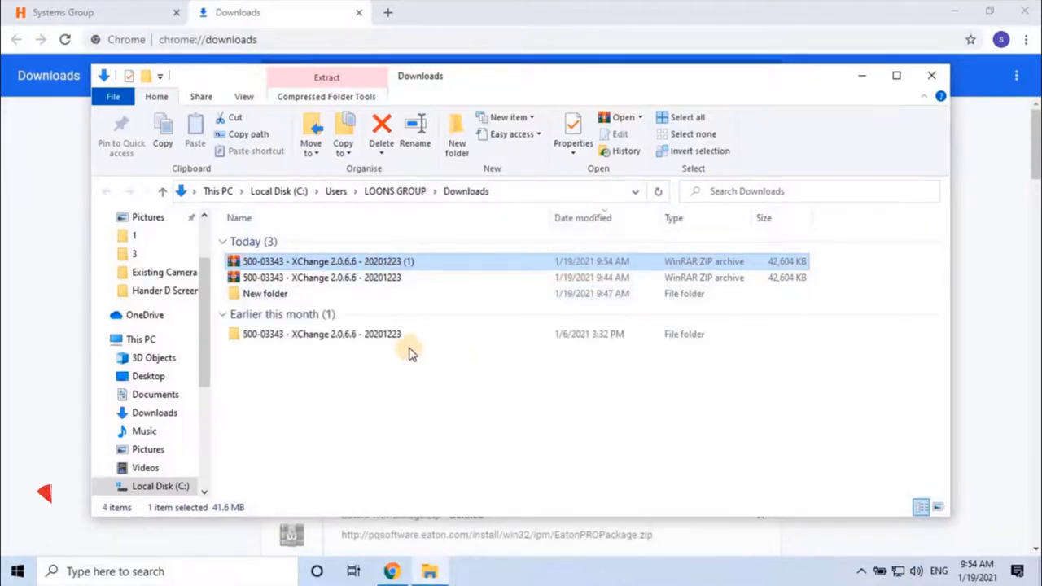
double_click(345, 334)
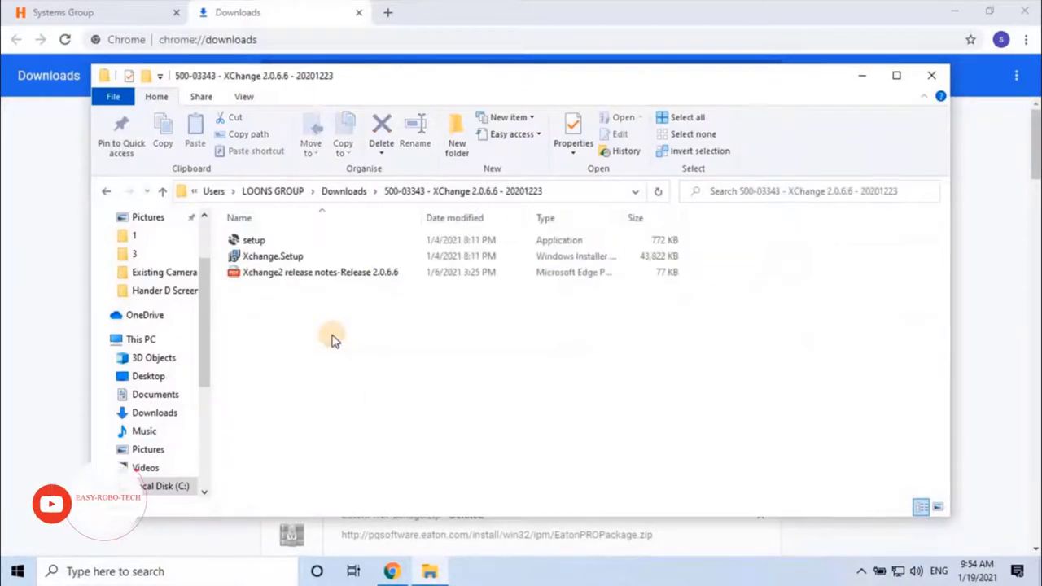
double_click(388, 242)
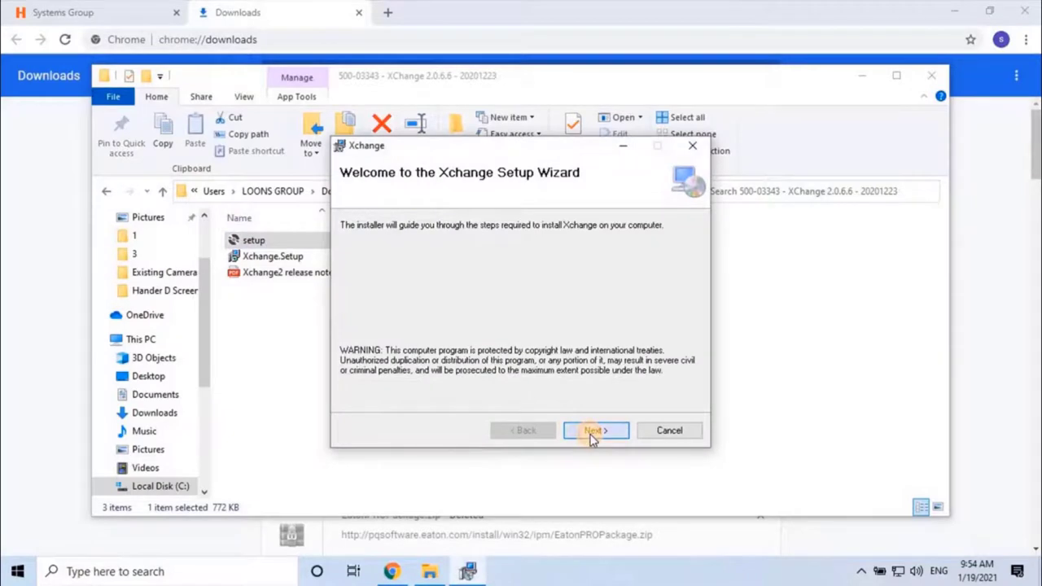
- Install Xchange to the default C:\Program Files (x86)\Honeywell\Xchange\ folder and close the installer
left_click(592, 431)
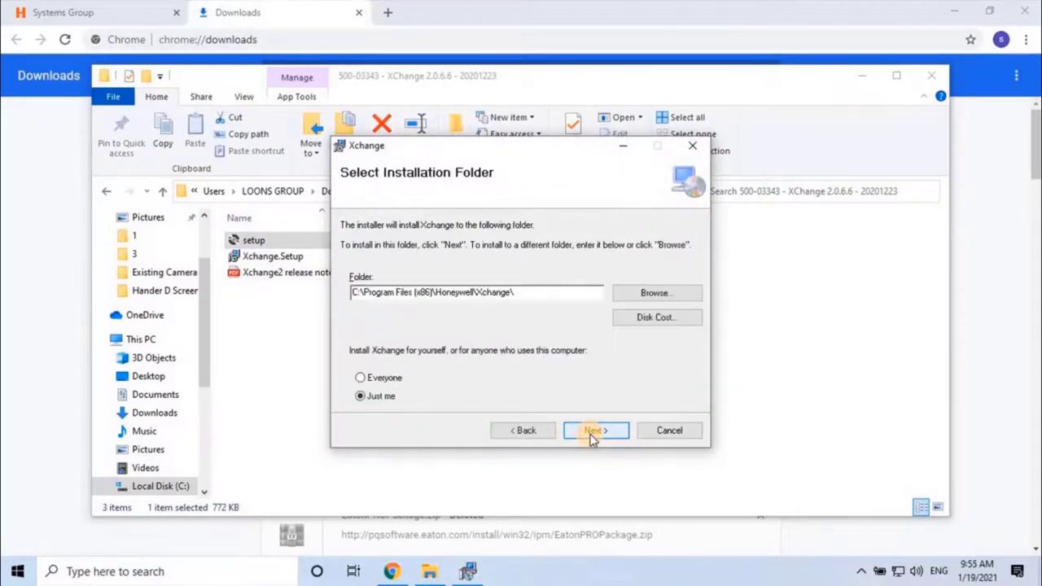
left_click(592, 433)
left_click(592, 433)
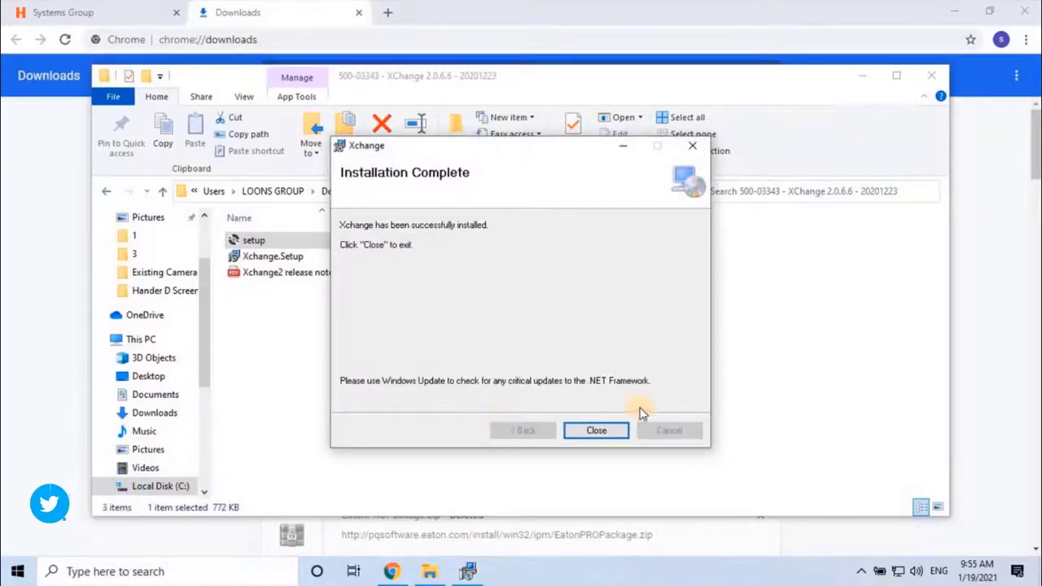
left_click(598, 432)
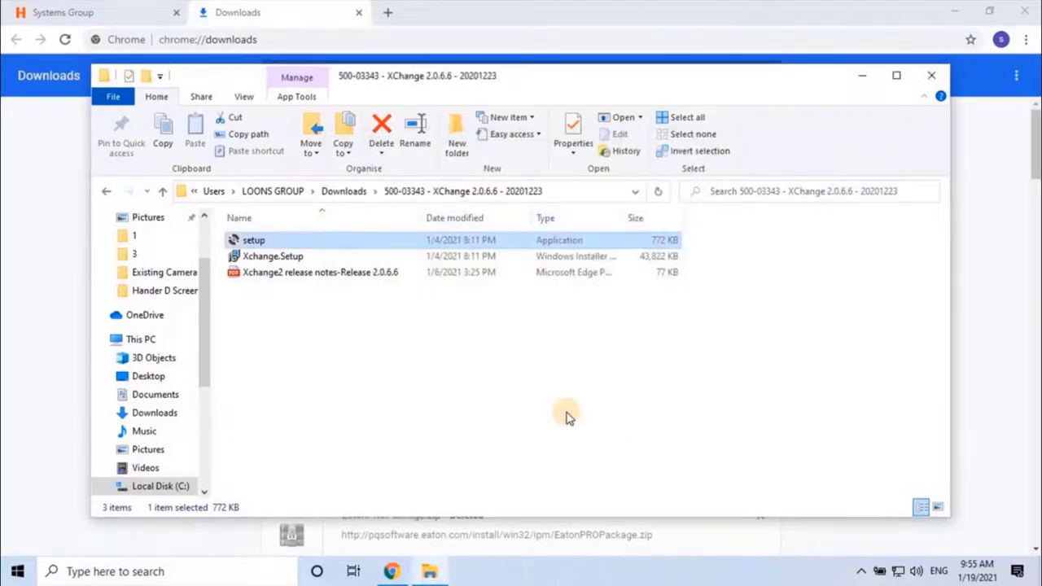
left_click(861, 75)
- Minimize Chrome and launch Xchange from its new desktop shortcut
left_click(954, 12)
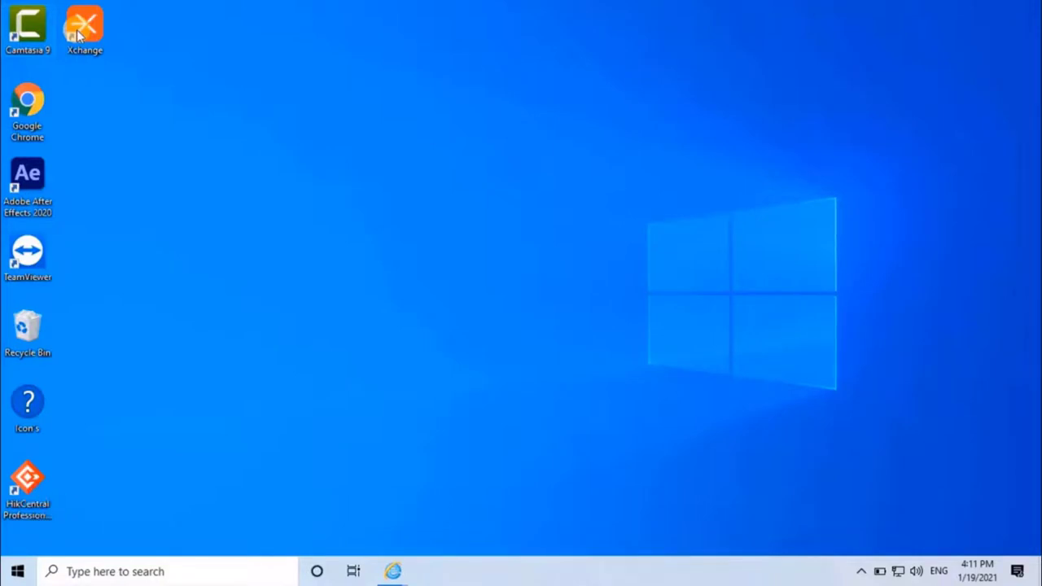
left_click(79, 34)
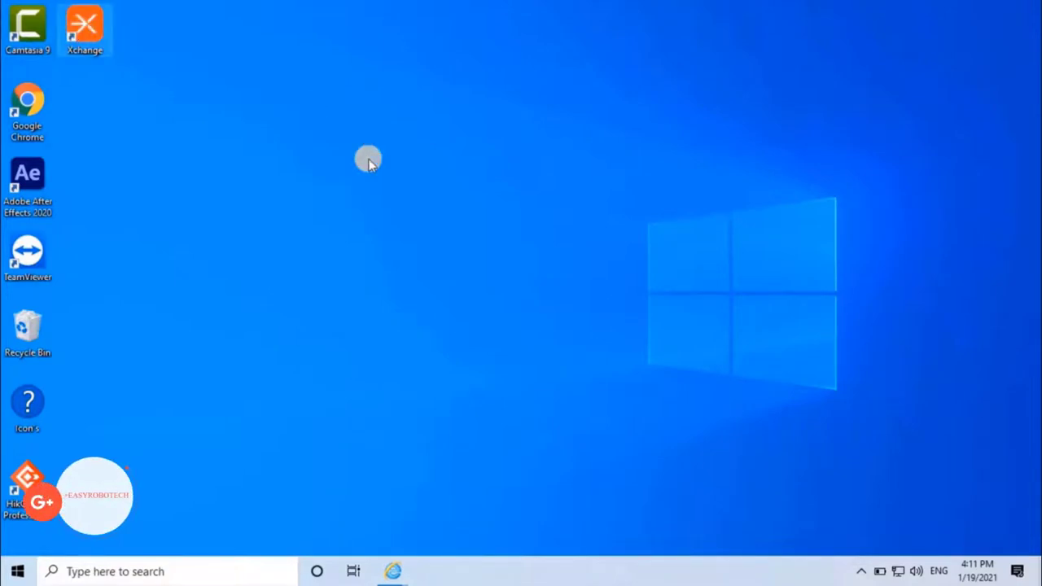
key("Return")
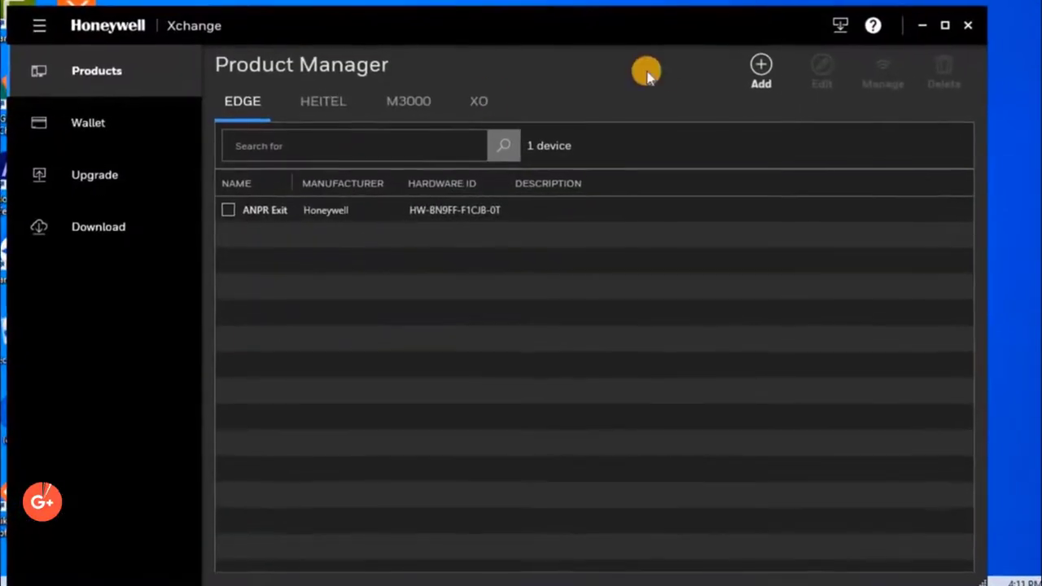
- Name a new product 'ANPR Entrance', then select the Hardware Id on the camera's LPR Analytics page
left_click(771, 65)
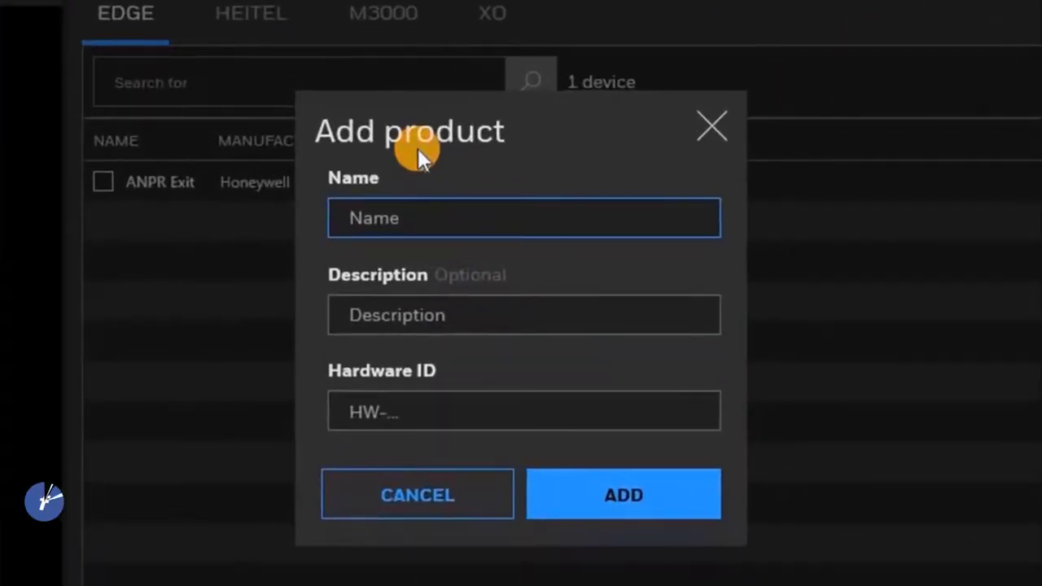
type("A")
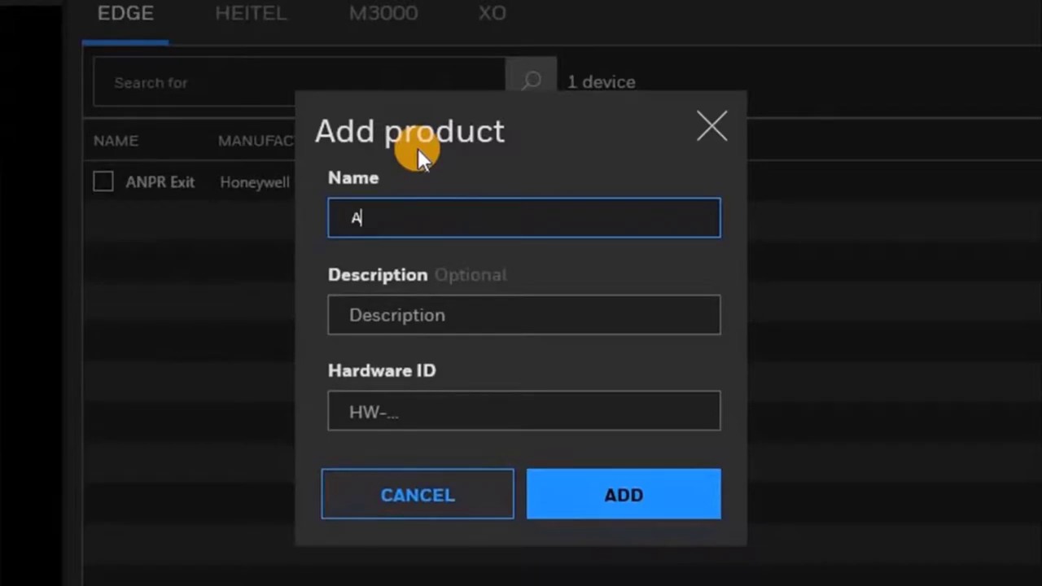
type("NPR Entrance")
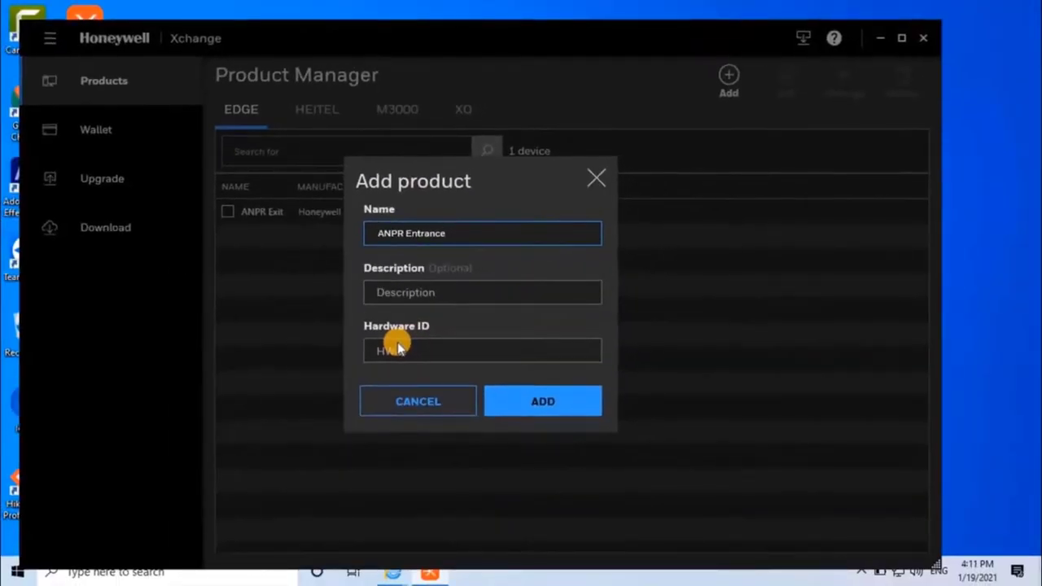
left_click(398, 347)
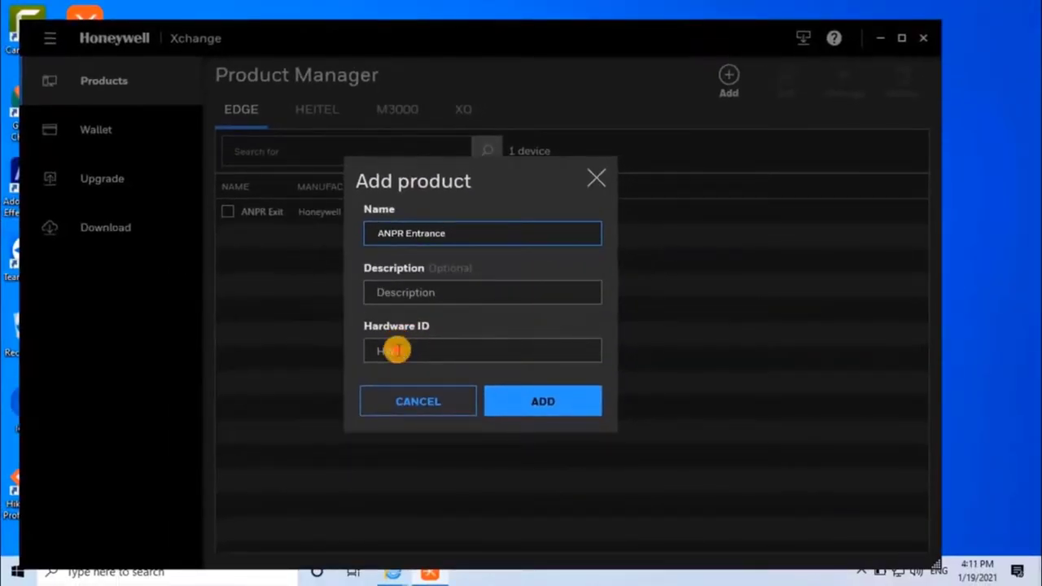
mouse_move(392, 571)
left_click(341, 508)
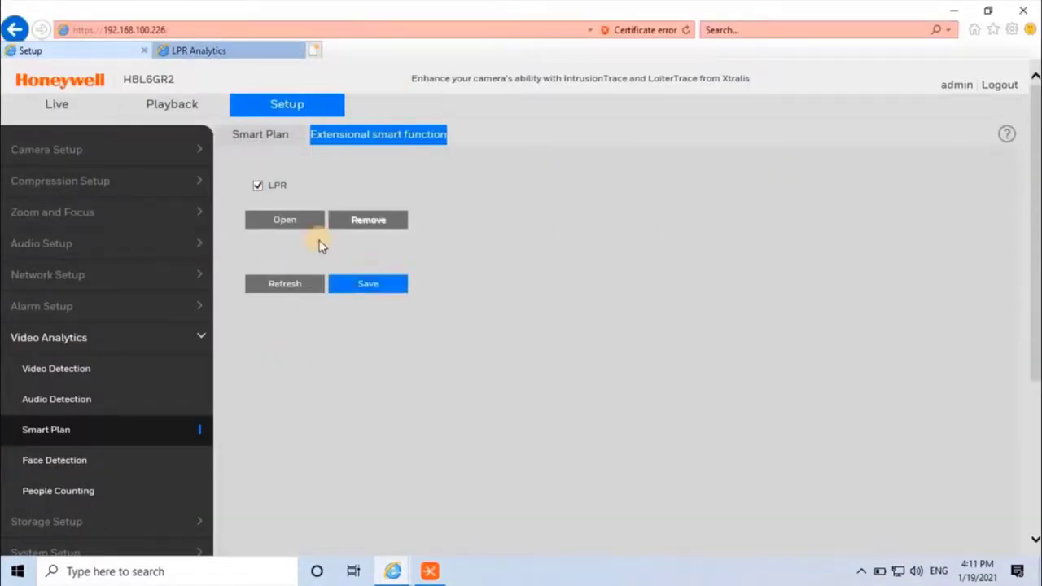
left_click(251, 49)
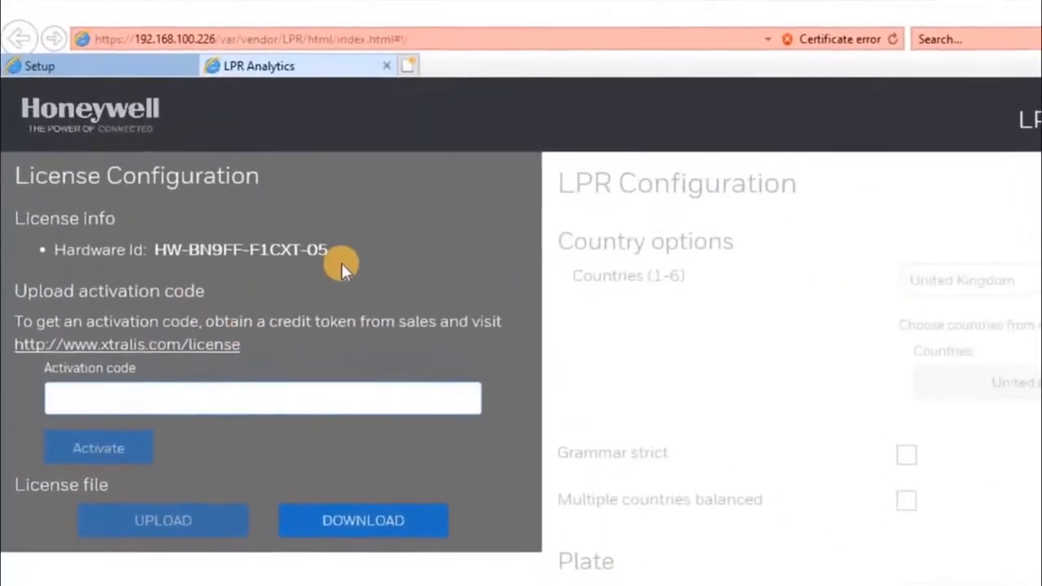
left_click_drag(271, 203, 141, 204)
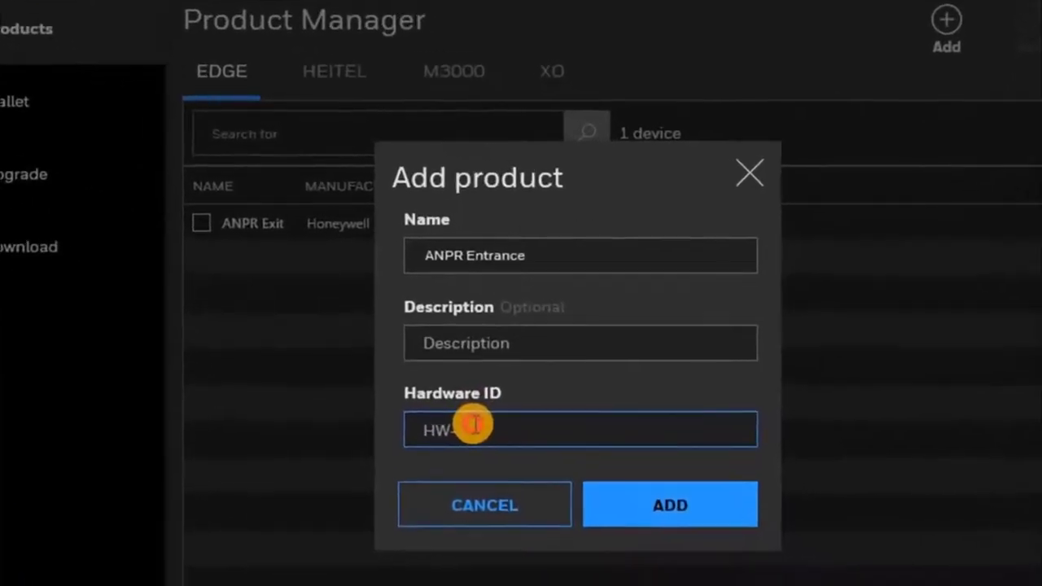
- Paste the camera's hardware ID into the Hardware ID field and add ANPR Entrance
type("HW-BN9FF-F1CXT-05")
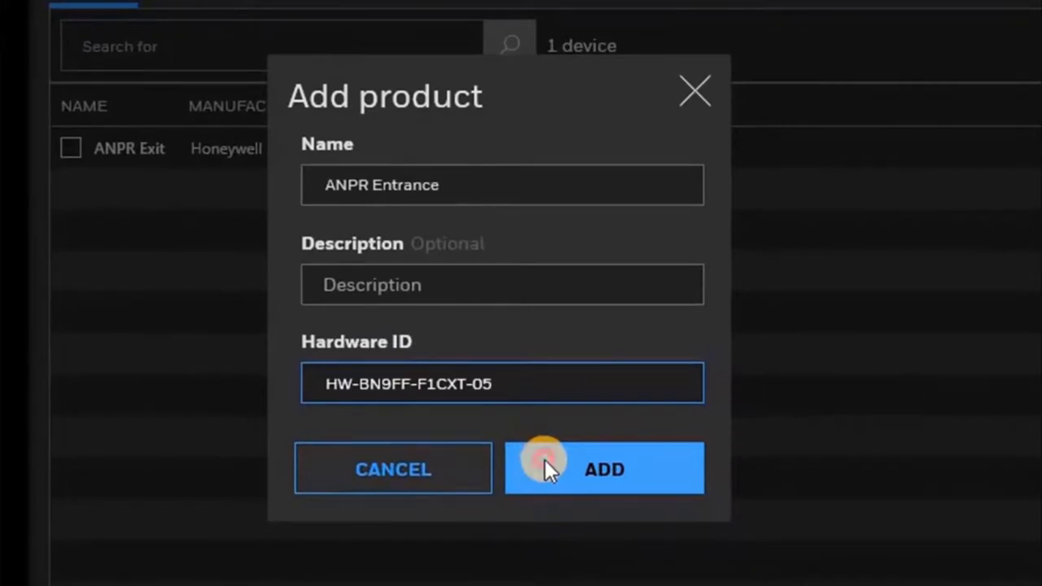
left_click(544, 464)
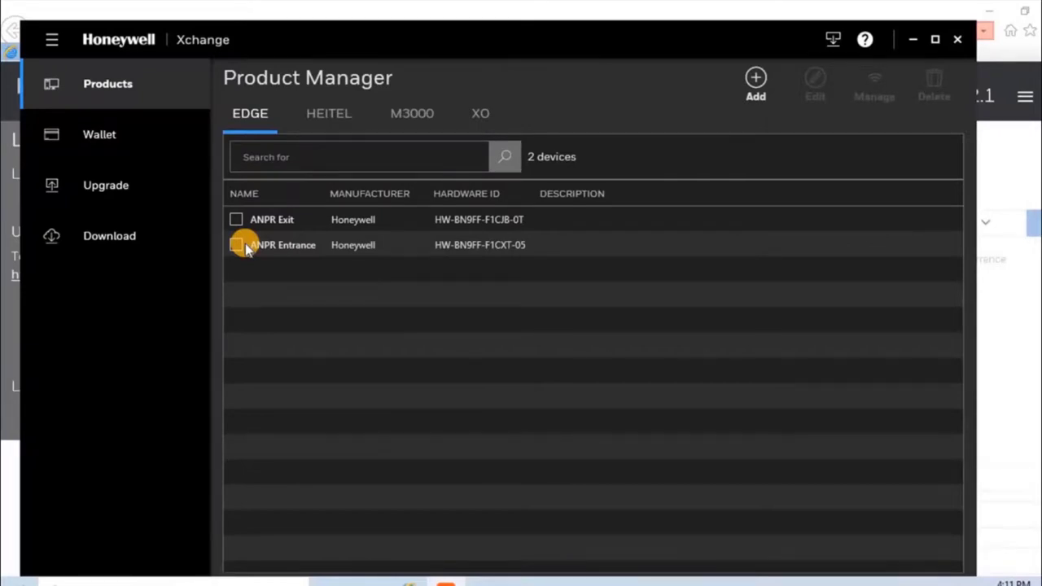
- Copy ANPR Entrance's VechicleTrace activation code from its Product Detail in Xchange
left_click(244, 245)
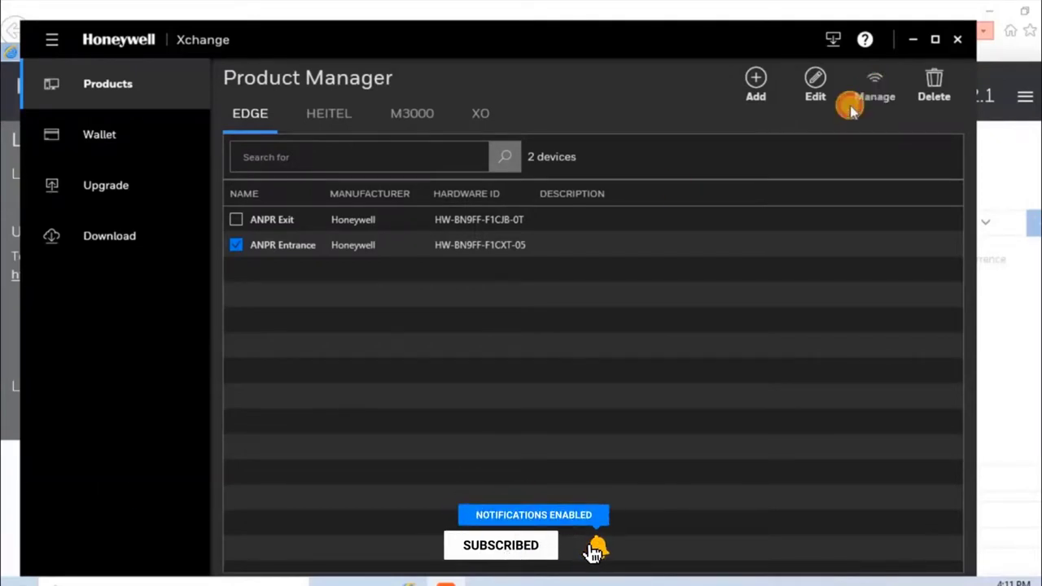
left_click(864, 94)
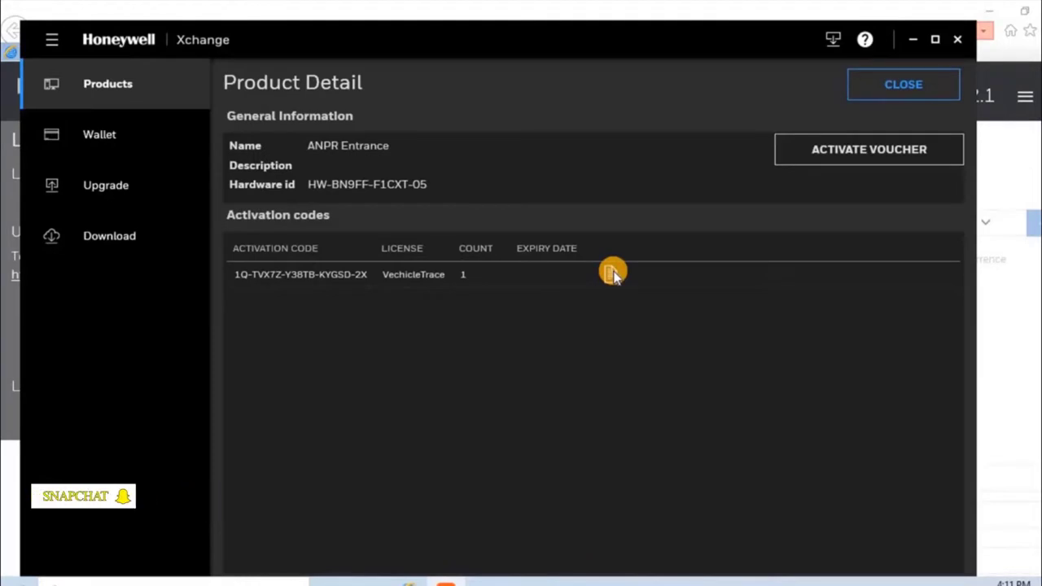
left_click(611, 275)
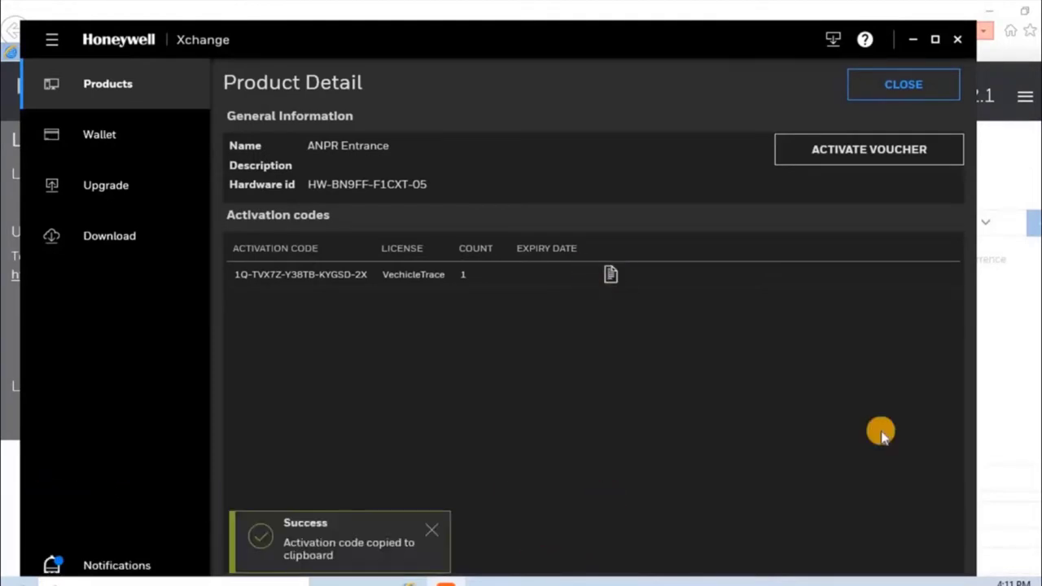
left_click(1004, 351)
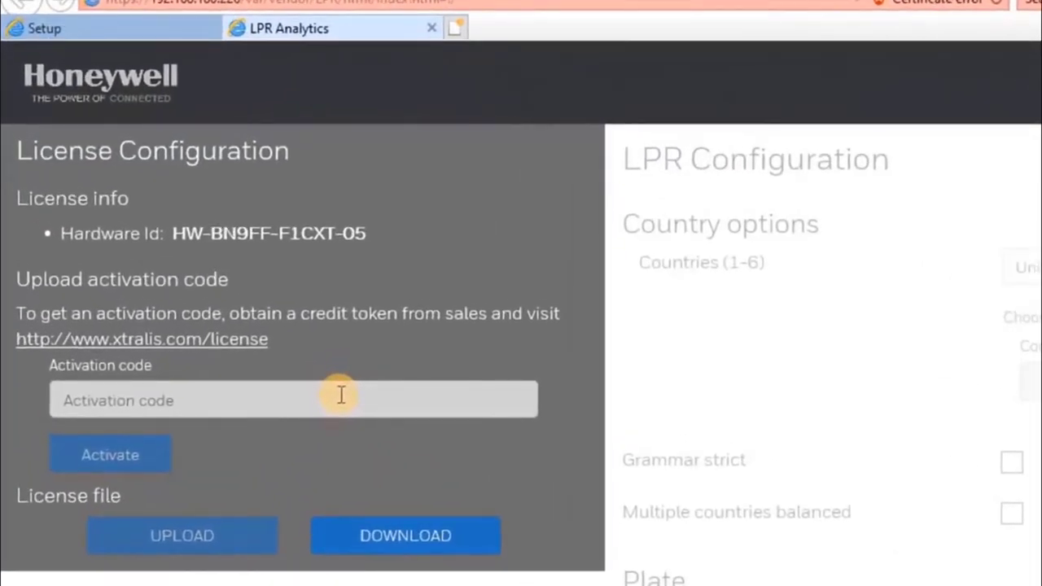
- Paste the copied code into the LPR Analytics Activation code field and activate the license
left_click(341, 395)
right_click(341, 397)
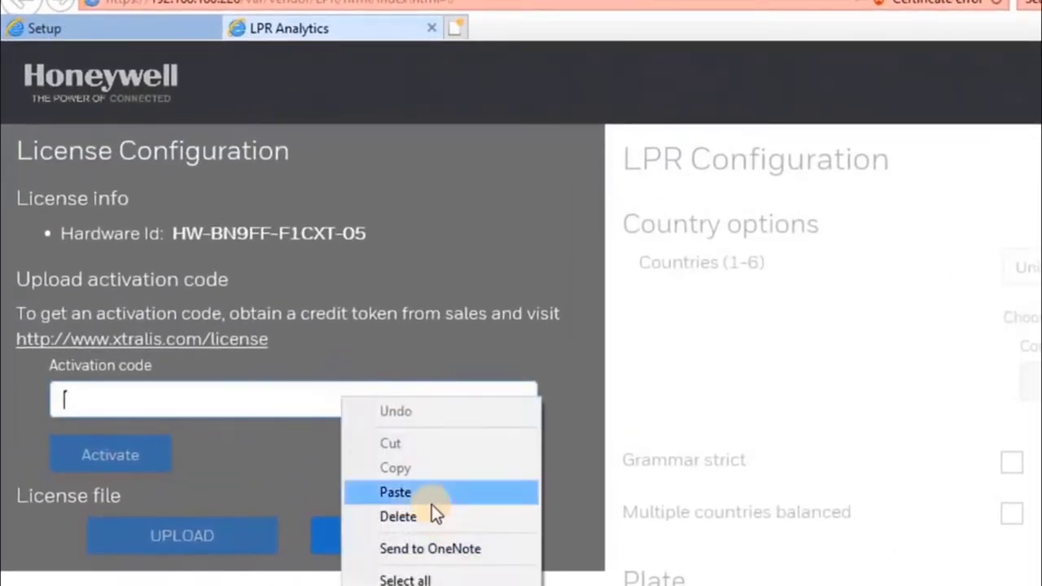
left_click(345, 490)
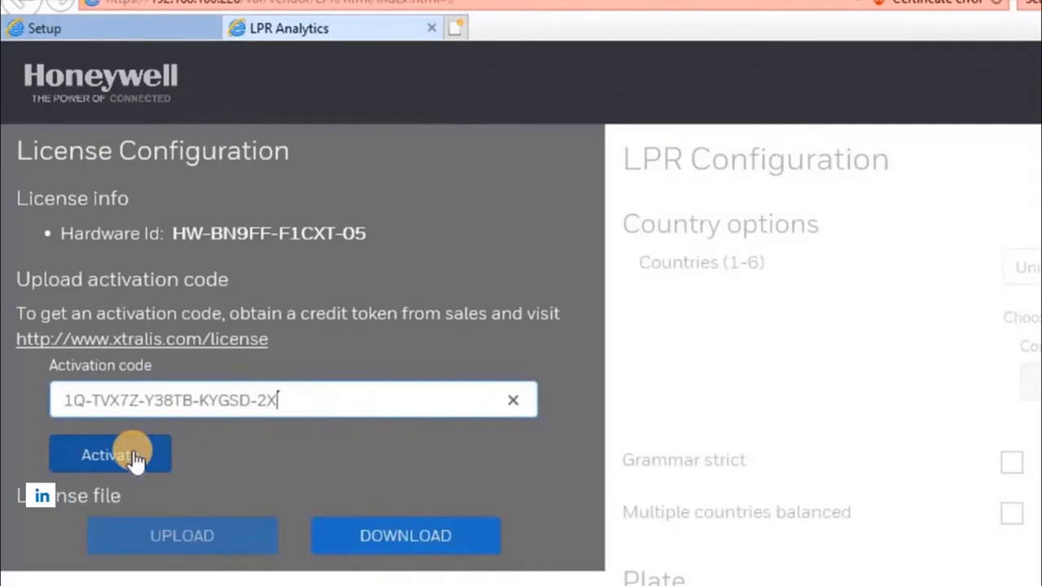
left_click(135, 457)
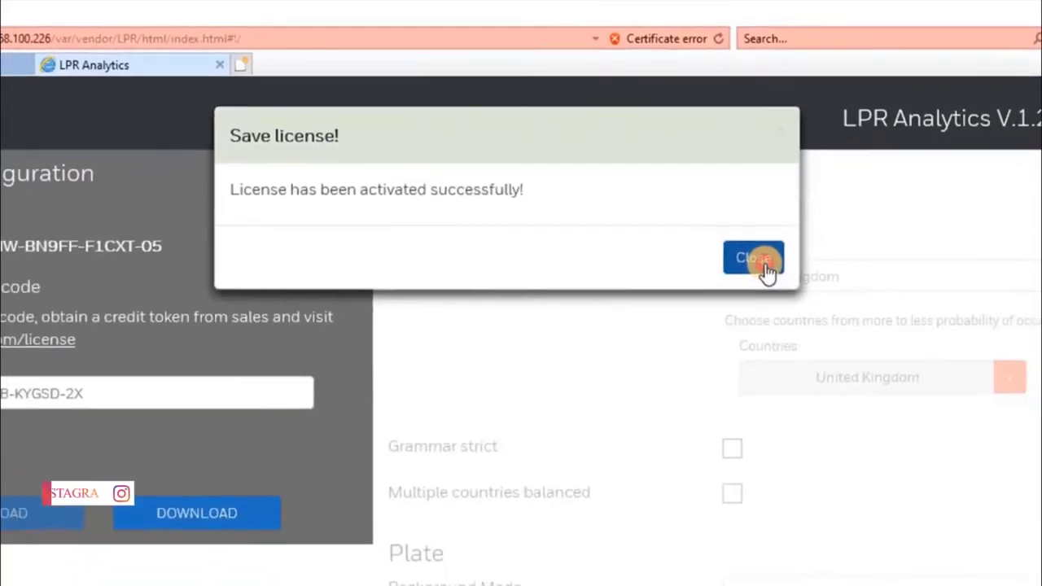
- Close the 'License has been activated' message and check the License info reads Licensed: true
left_click(777, 295)
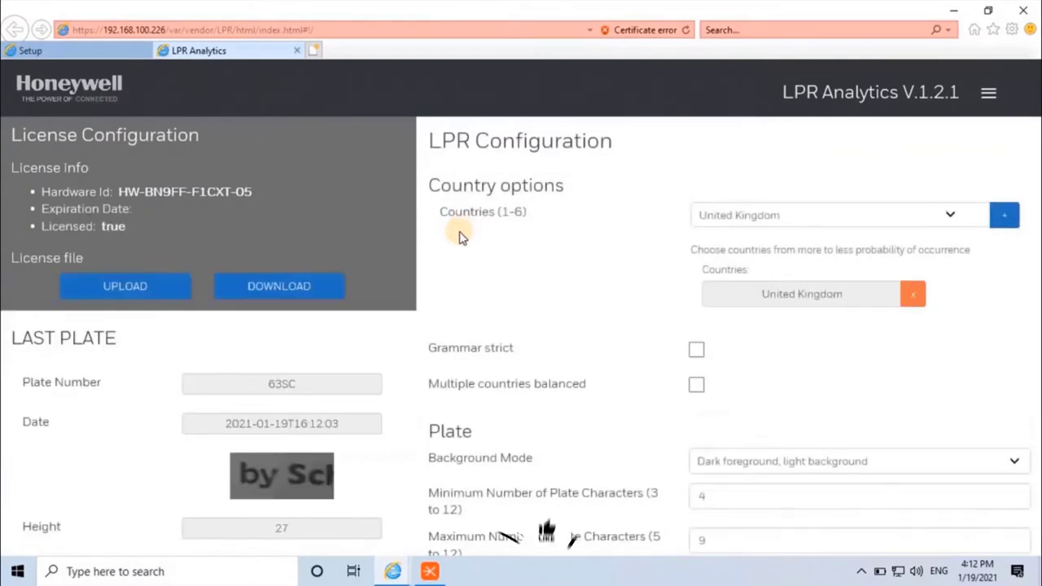
scroll(434, 261, "down", 2)
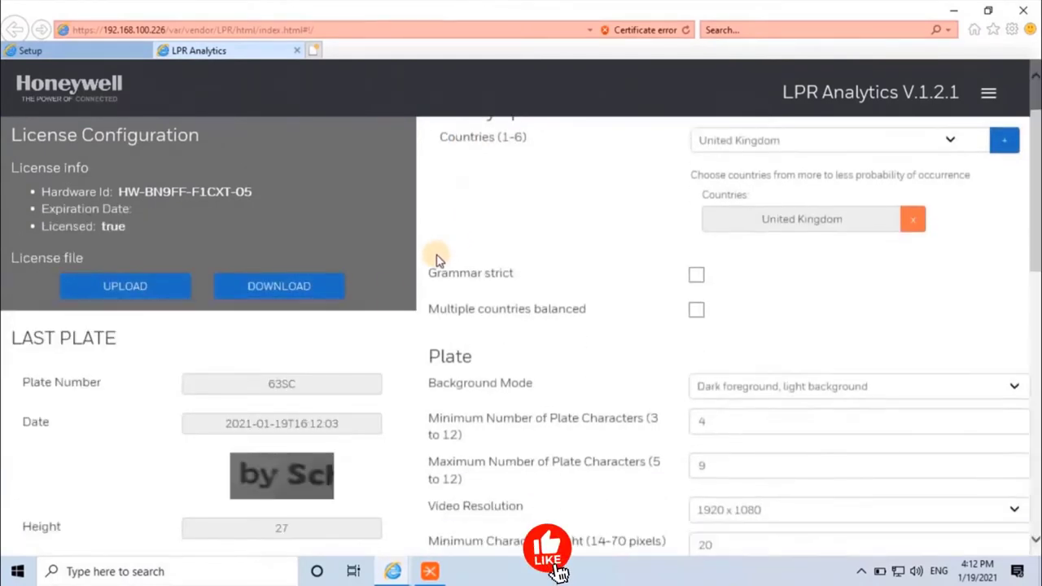
scroll(330, 358, "down", 2)
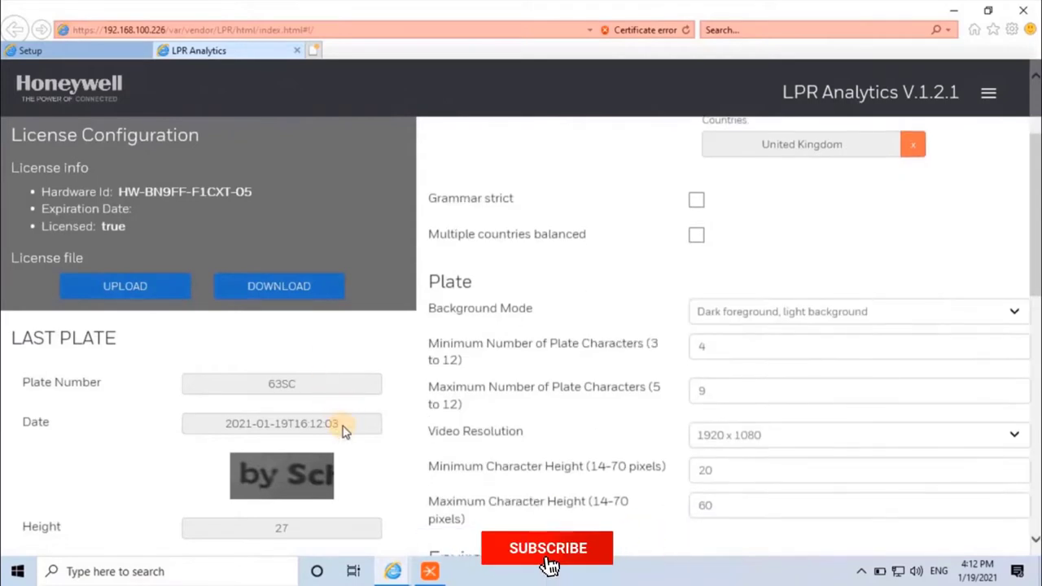